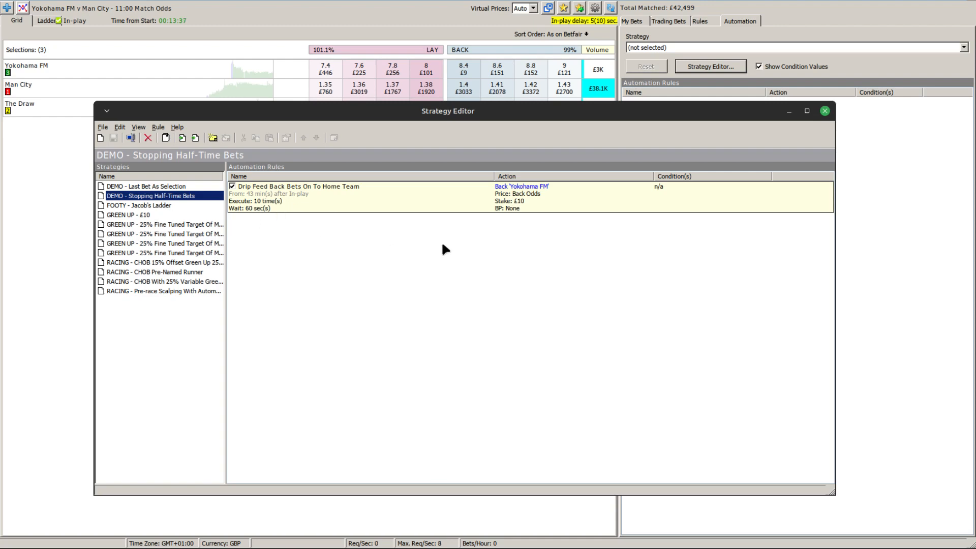
Review the general, action and condition settings of the "Drip Feed Back Bets On To Home Team" rule.
{"action": "double_click", "coordinate": [372, 204]}
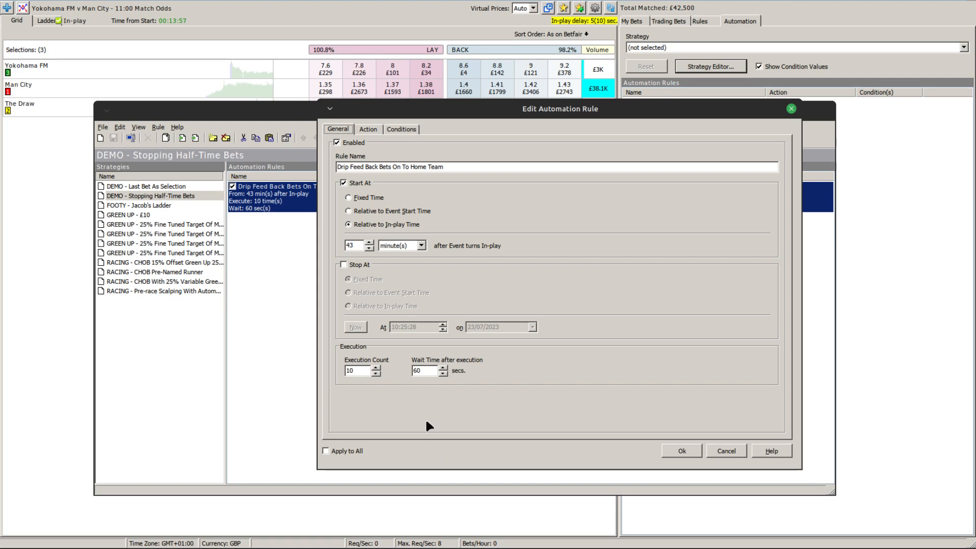
{"action": "left_click", "coordinate": [368, 128]}
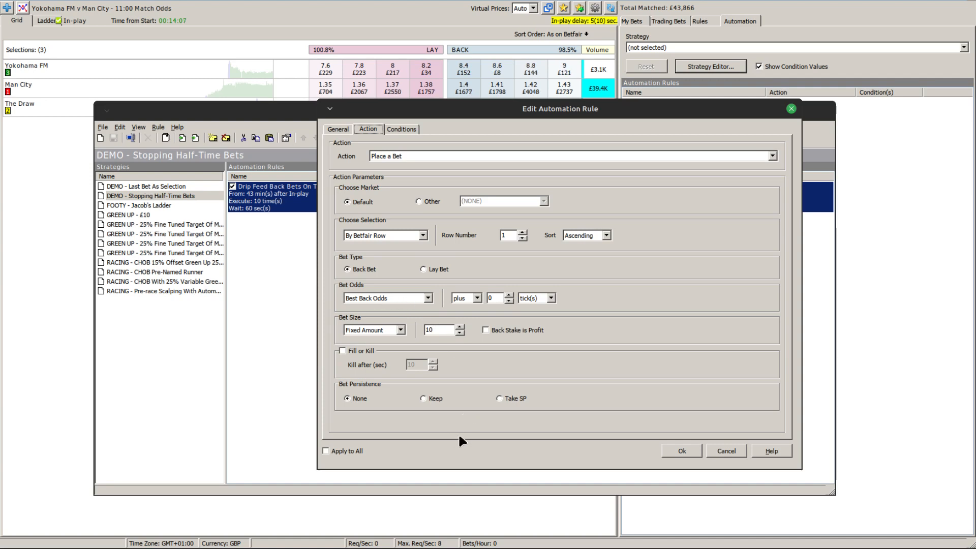
{"action": "left_click", "coordinate": [401, 131]}
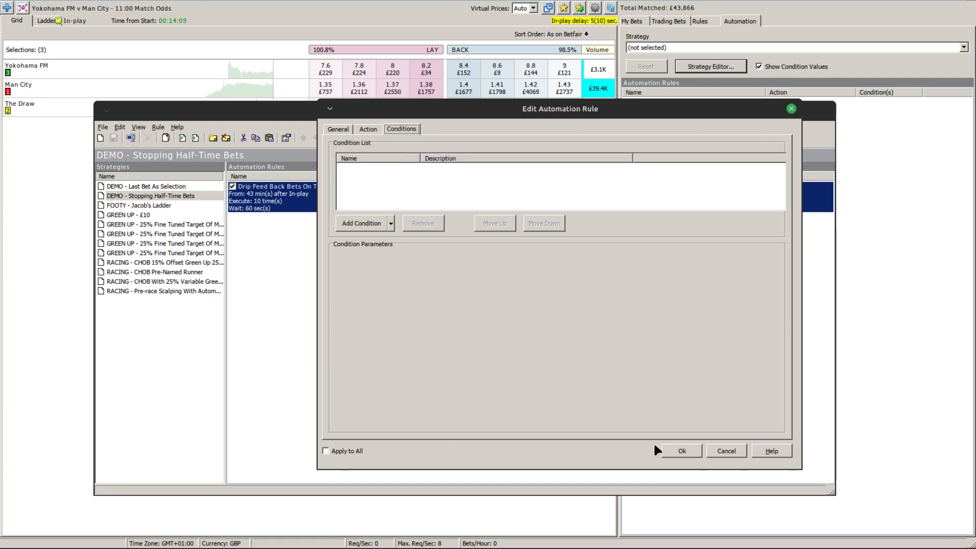
{"action": "left_click", "coordinate": [689, 448]}
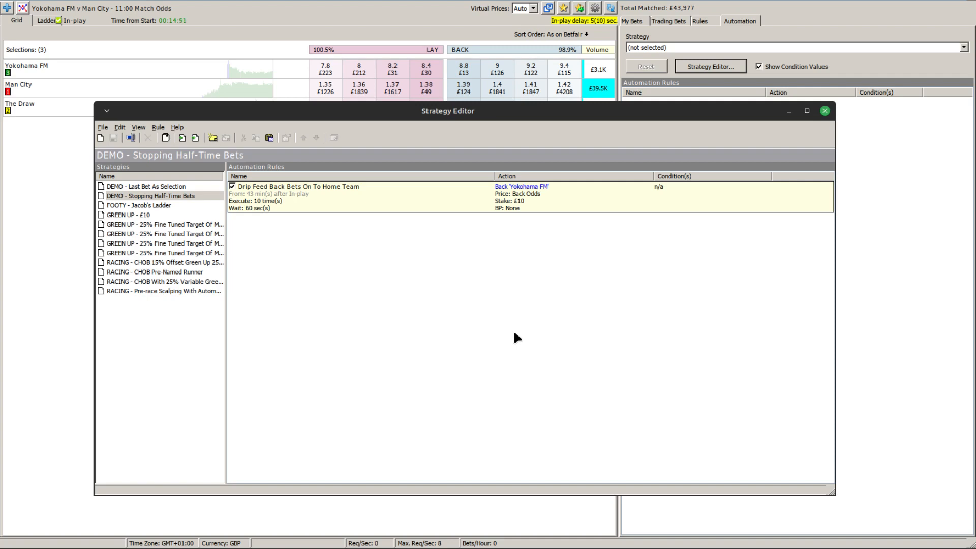
{"action": "double_click", "coordinate": [400, 198]}
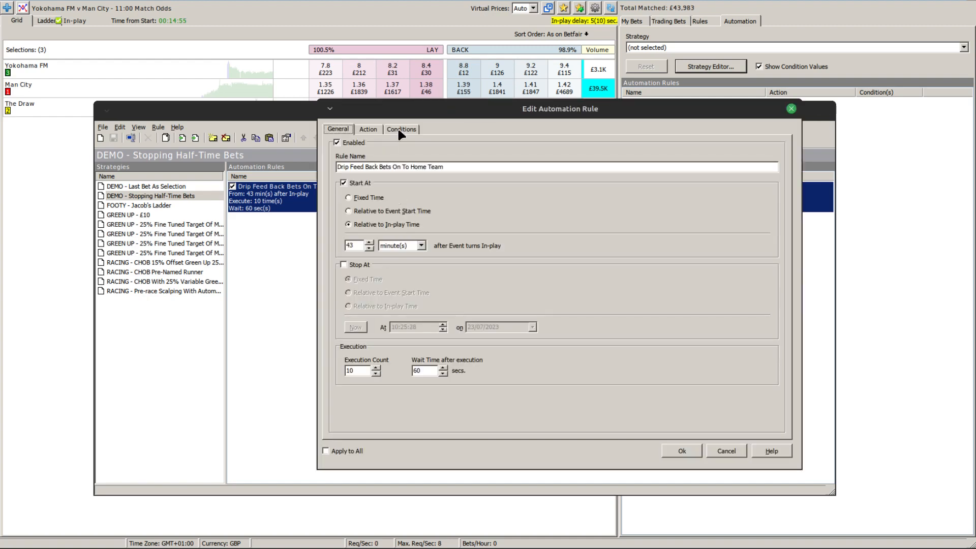
{"action": "left_click", "coordinate": [397, 128]}
{"action": "left_click", "coordinate": [391, 223]}
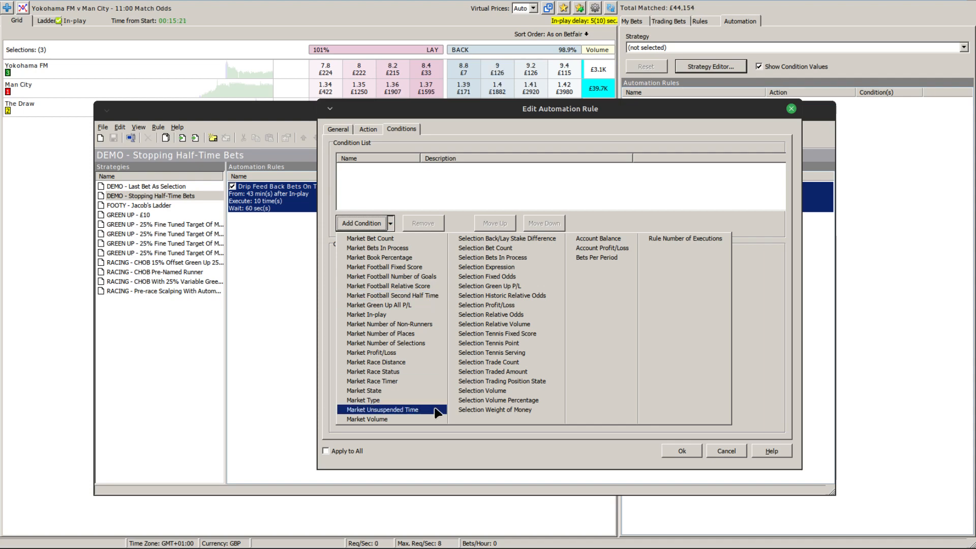
{"action": "left_click", "coordinate": [366, 392]}
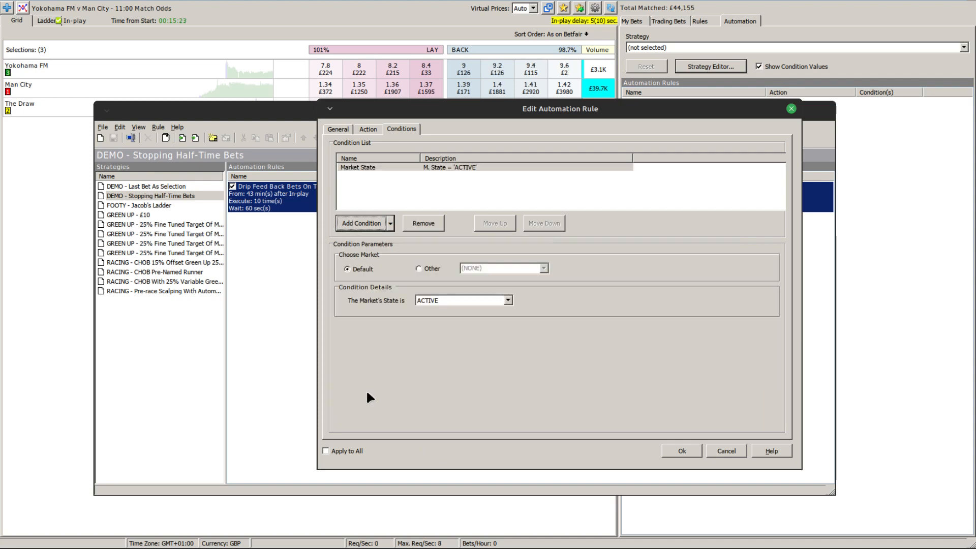
{"action": "left_click", "coordinate": [508, 300]}
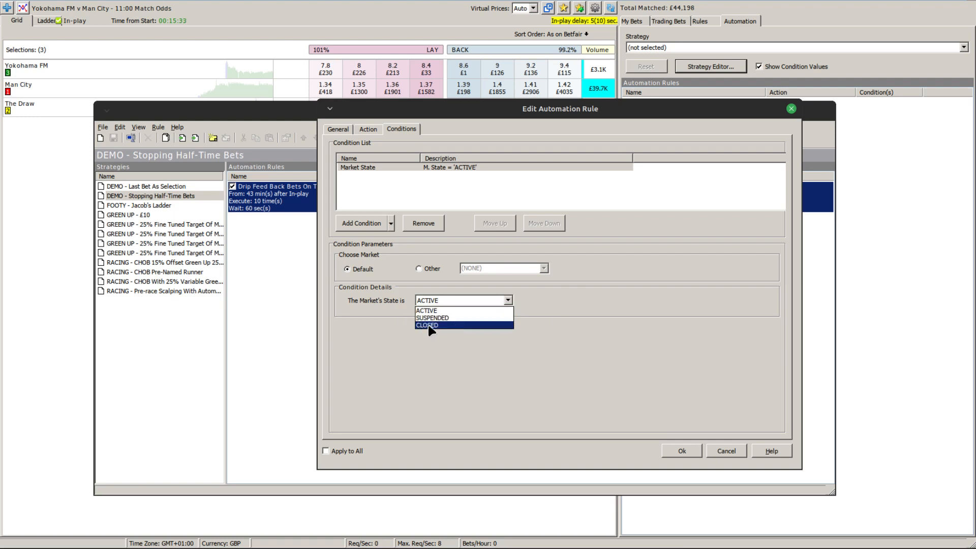
{"action": "left_click", "coordinate": [456, 376]}
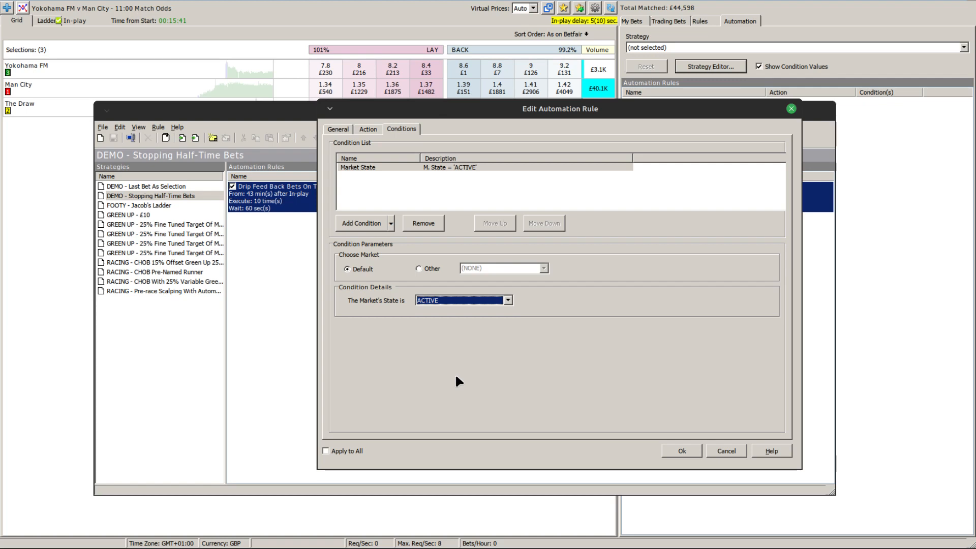
{"action": "left_click", "coordinate": [722, 449]}
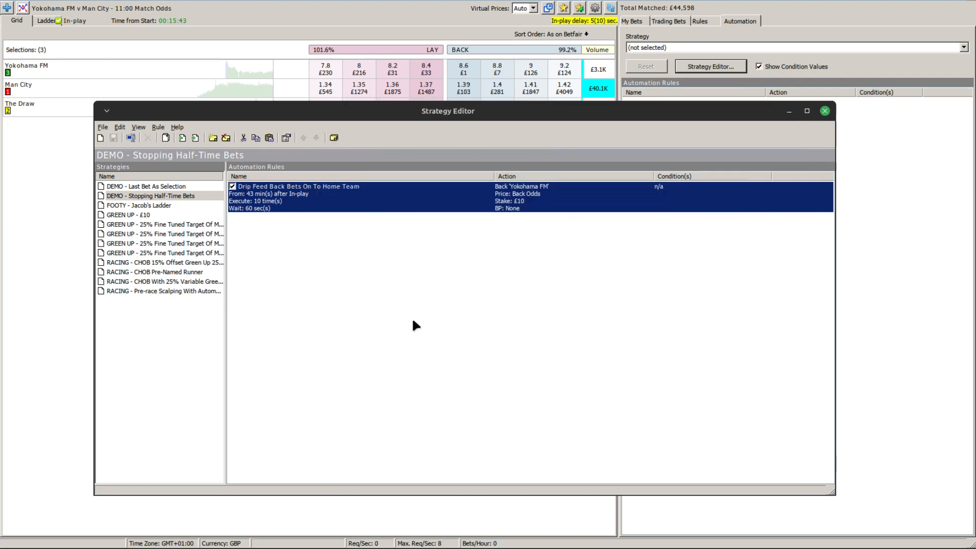
Add a new automation rule to the strategy and name it "Check For Half Time".
{"action": "right_click", "coordinate": [389, 242]}
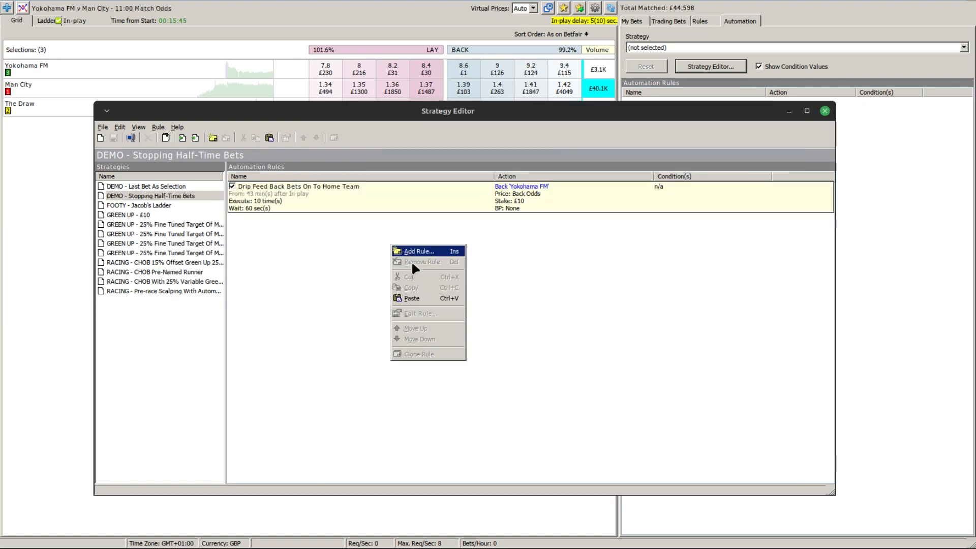
{"action": "left_click", "coordinate": [411, 260]}
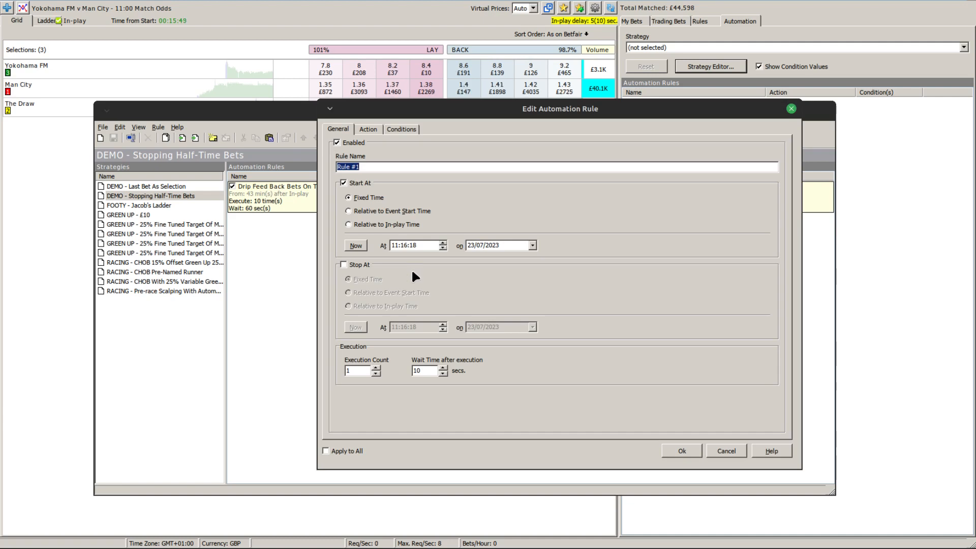
{"action": "type", "text": "Che"}
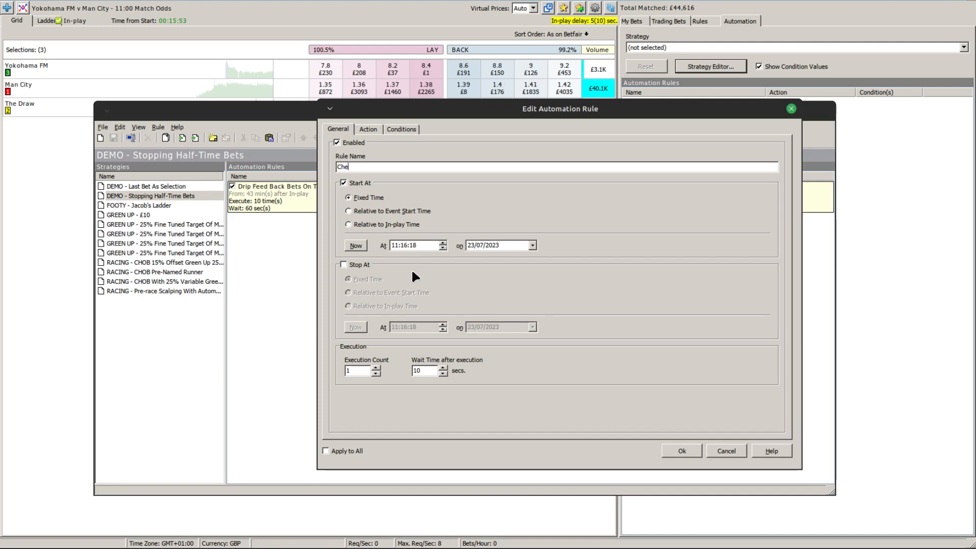
{"action": "type", "text": "ck"}
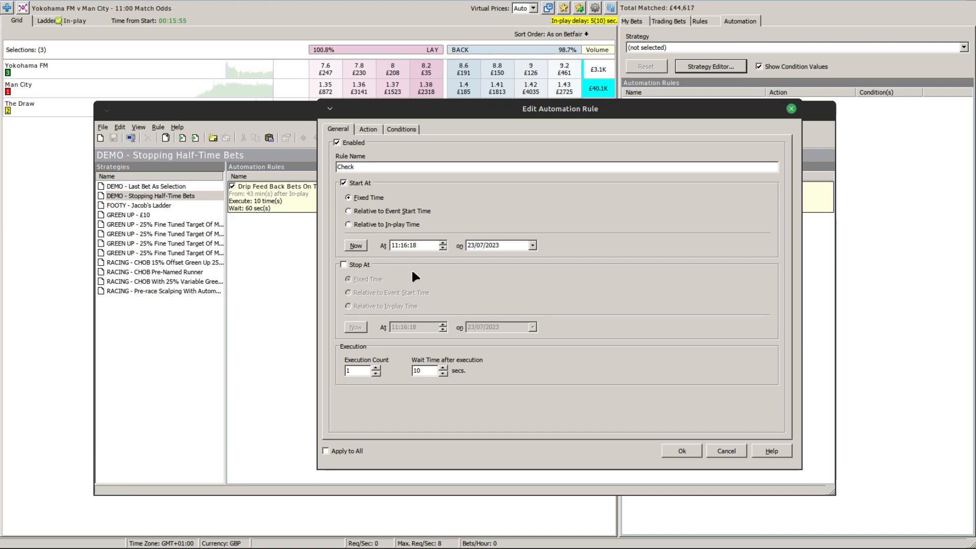
{"action": "type", "text": " For Half"}
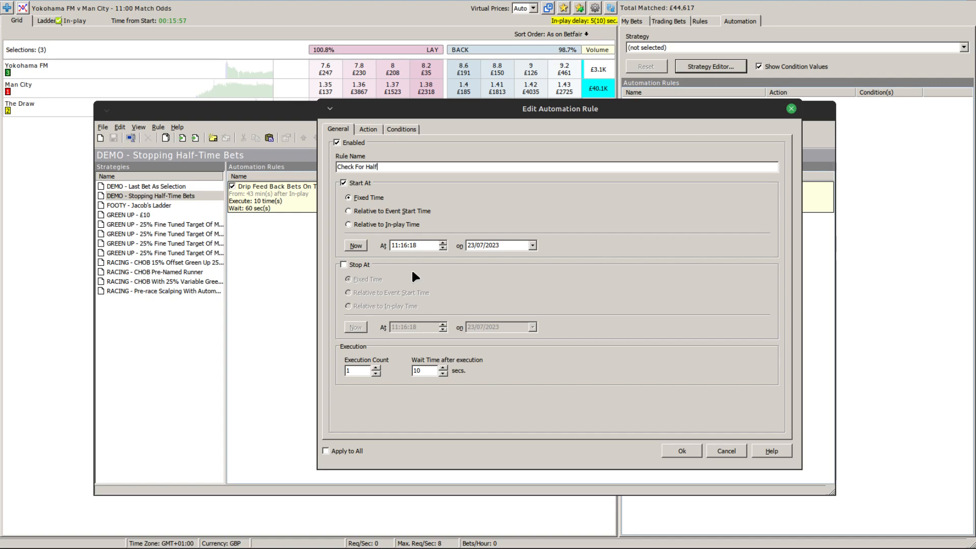
{"action": "type", "text": " Time"}
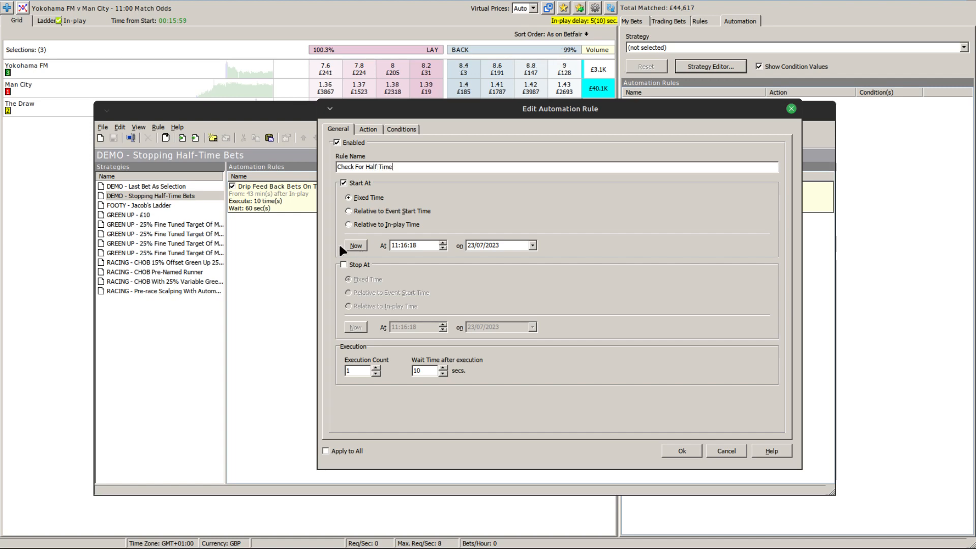
Set the "Check For Half Time" rule to start 45 minutes and stop 60 minutes after the event turns in-play.
{"action": "left_click", "coordinate": [348, 225]}
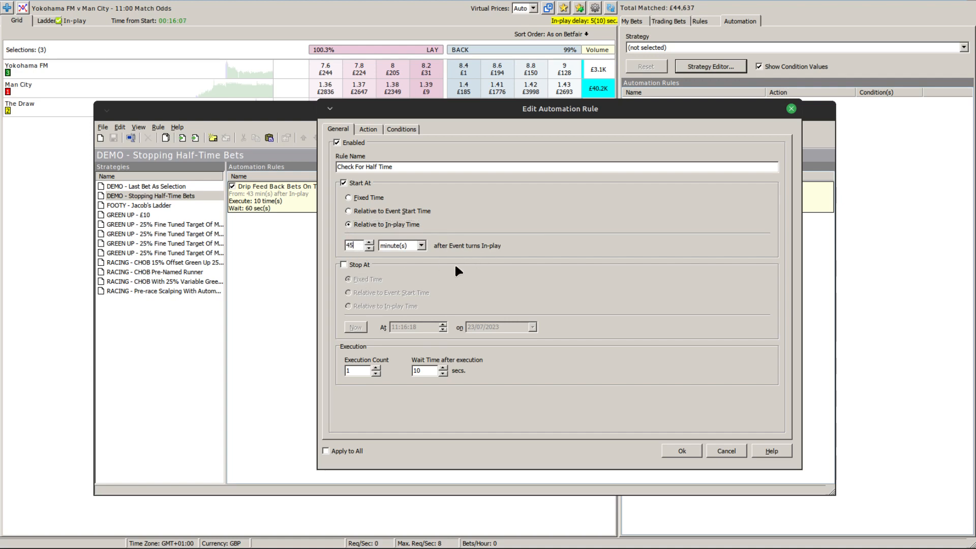
{"action": "left_click", "coordinate": [343, 264]}
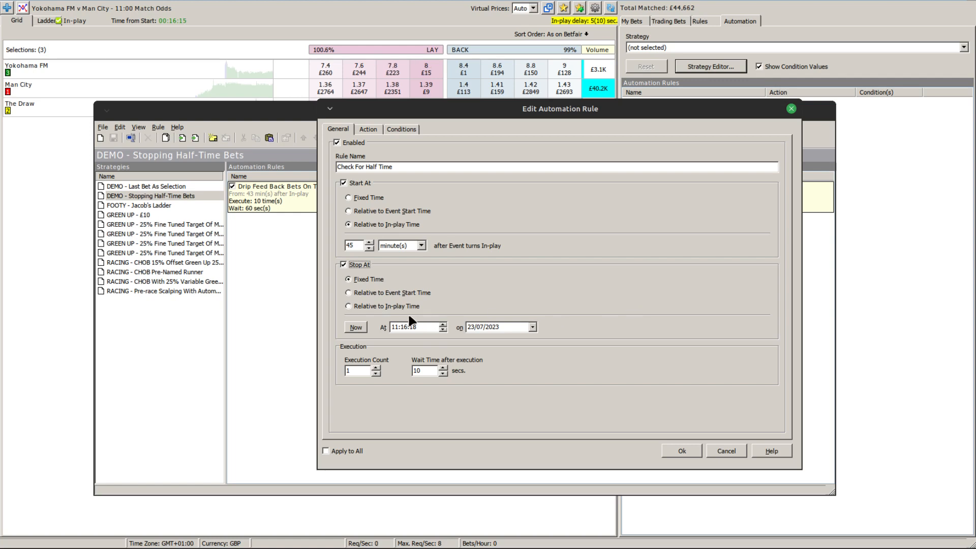
{"action": "left_click", "coordinate": [356, 306]}
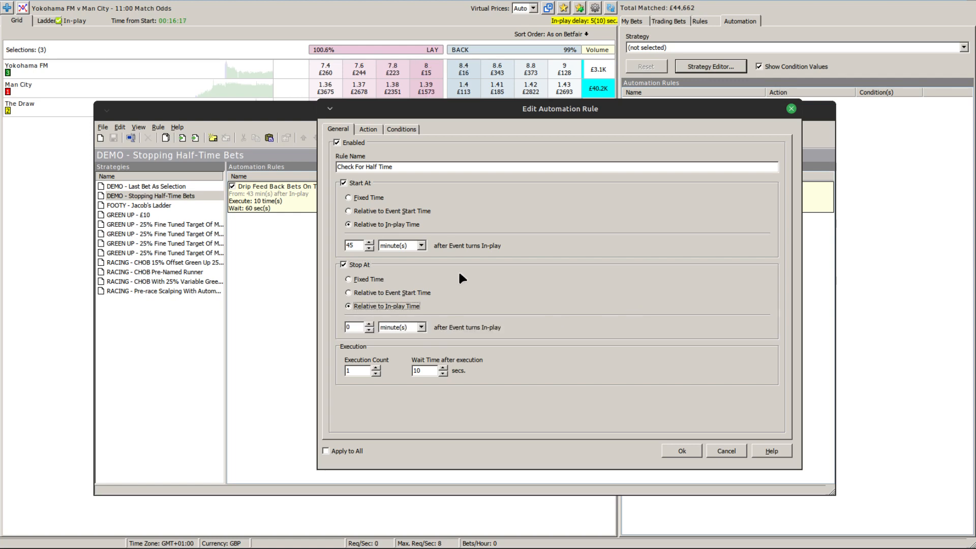
{"action": "double_click", "coordinate": [355, 327]}
{"action": "type", "text": "6"}
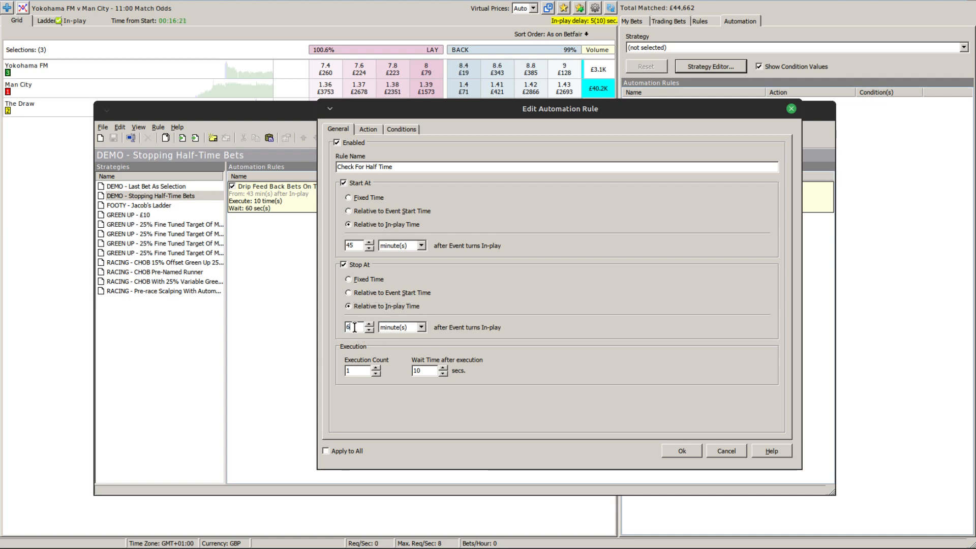
{"action": "type", "text": "0"}
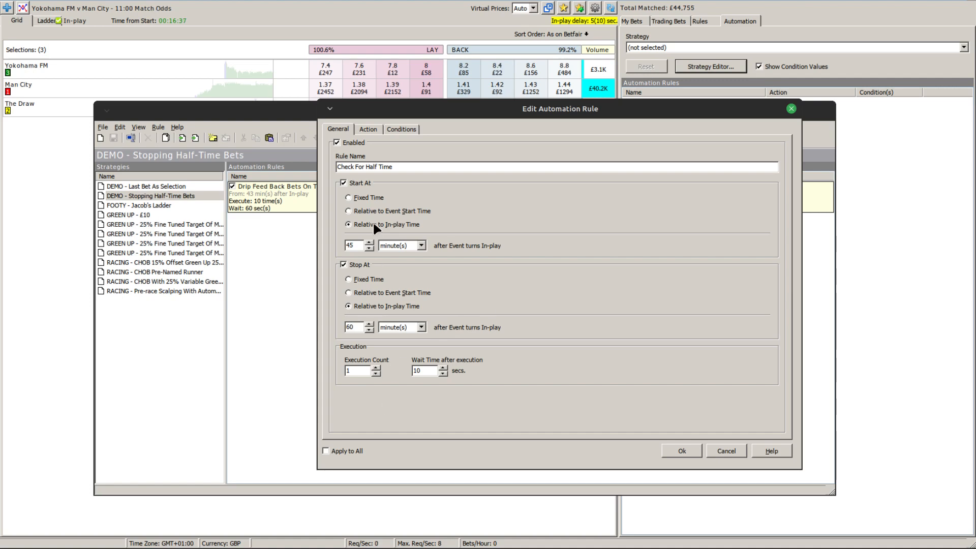
Set the action of the "Check For Half Time" rule to Dummy.
{"action": "left_click", "coordinate": [369, 131]}
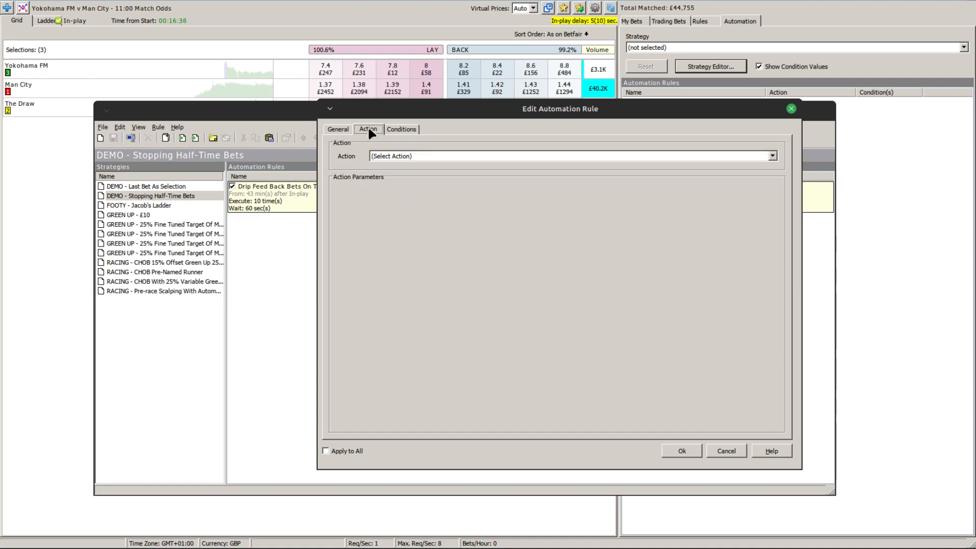
{"action": "left_click", "coordinate": [395, 154]}
{"action": "left_click", "coordinate": [397, 208]}
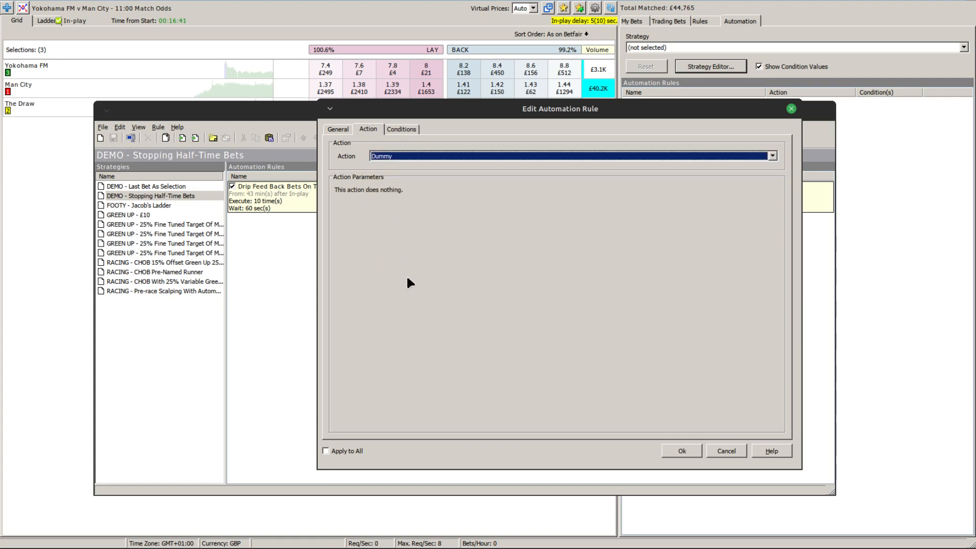
Add a Market State condition requiring the other market HALF_TIME to be CLOSED, and save the "Check For Half Time" rule.
{"action": "left_click", "coordinate": [402, 130]}
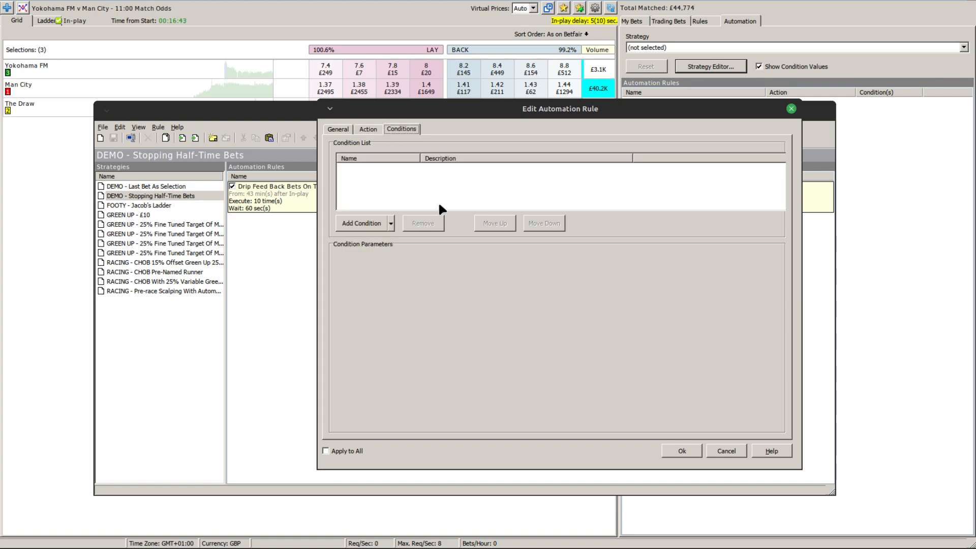
{"action": "left_click", "coordinate": [391, 223]}
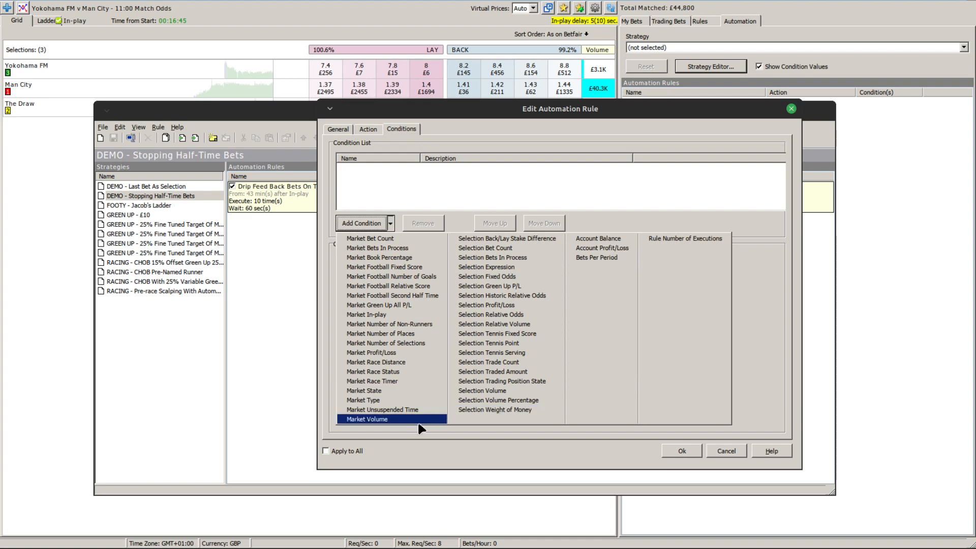
{"action": "left_click", "coordinate": [377, 390]}
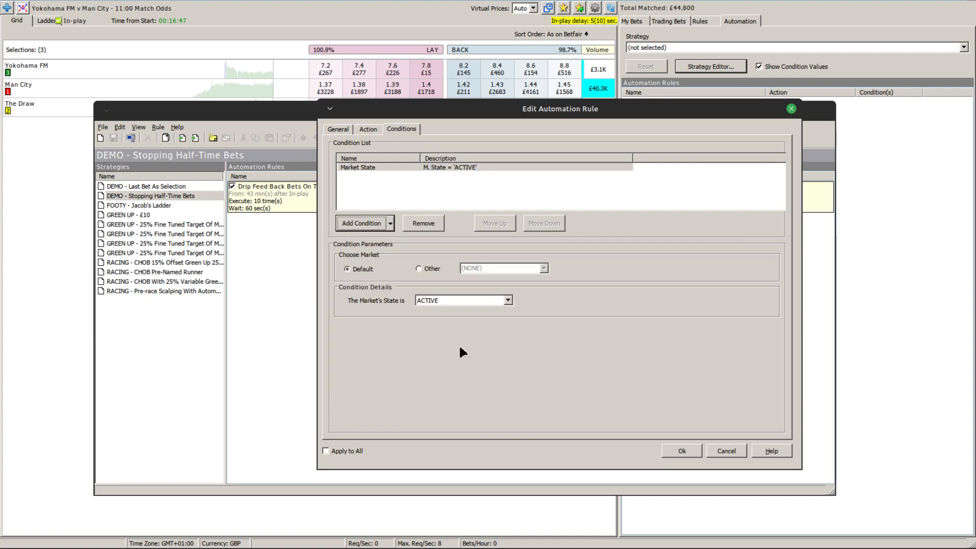
{"action": "left_click", "coordinate": [508, 300]}
{"action": "left_click", "coordinate": [441, 331]}
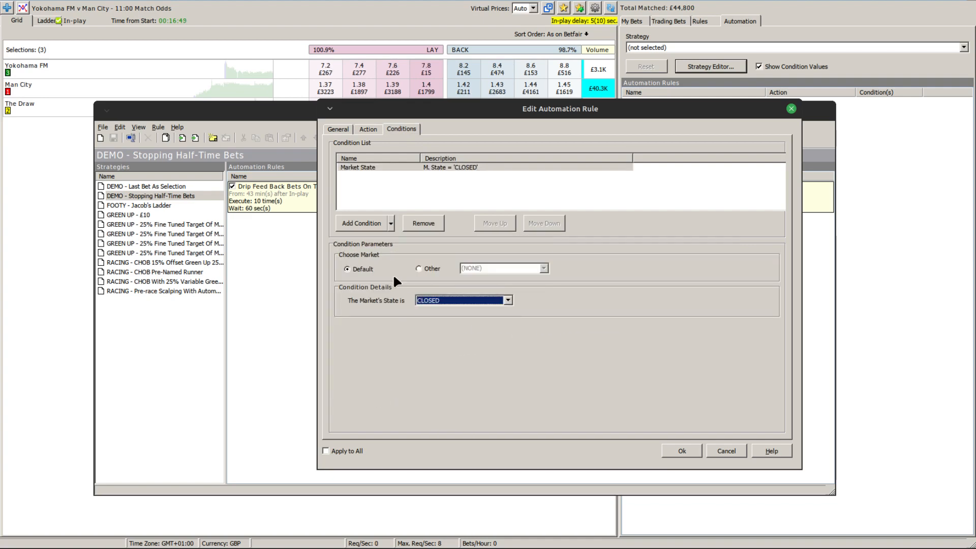
{"action": "left_click", "coordinate": [426, 270]}
{"action": "left_click", "coordinate": [544, 269]}
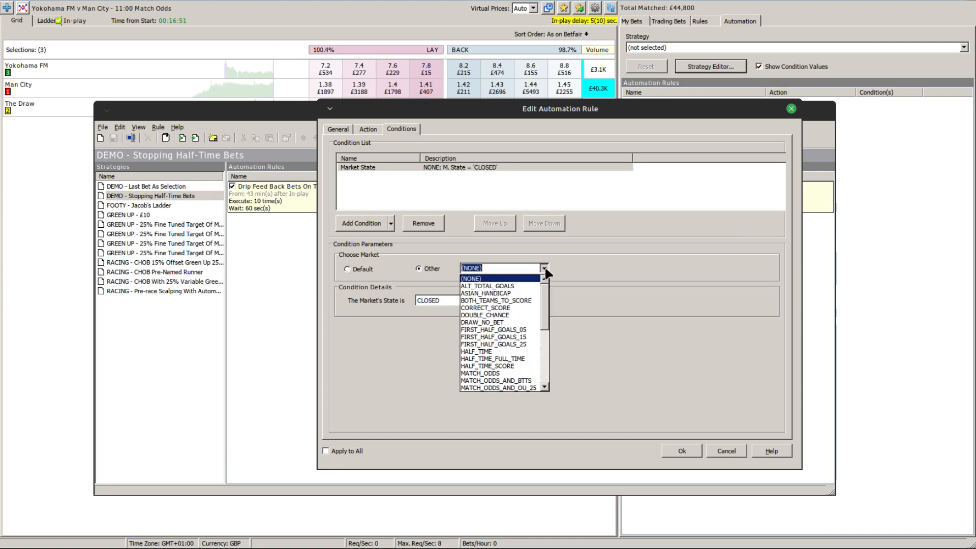
{"action": "left_click", "coordinate": [476, 351]}
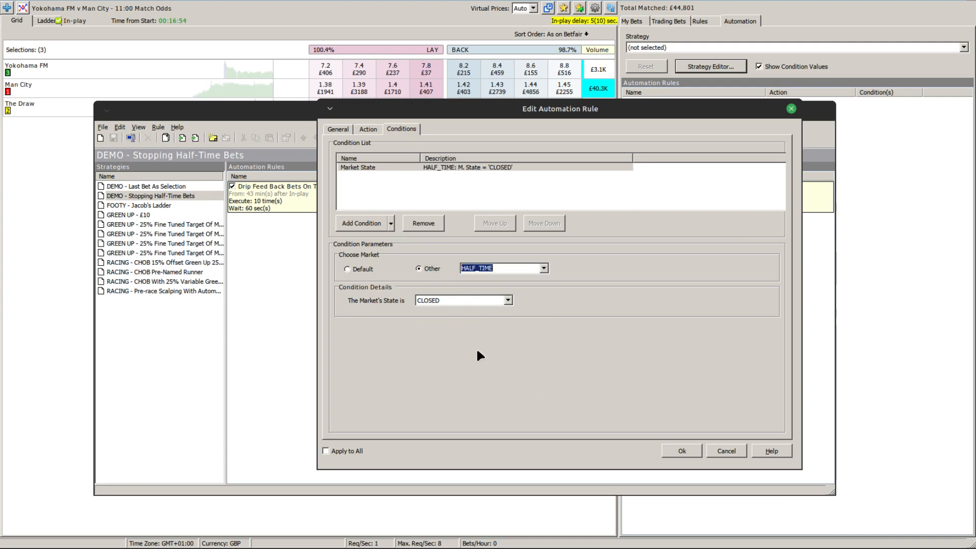
{"action": "left_click", "coordinate": [678, 452]}
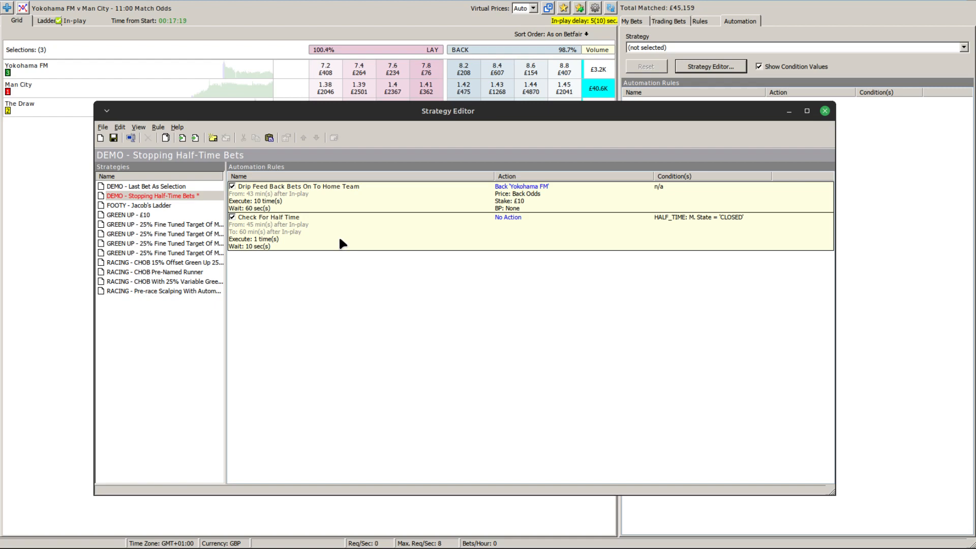
Add a Rule Number of Executions condition to the "Drip Feed Back Bets On To Home Team" rule, requiring "Check For Half Time" executions equal to 0, and save it.
{"action": "double_click", "coordinate": [349, 200]}
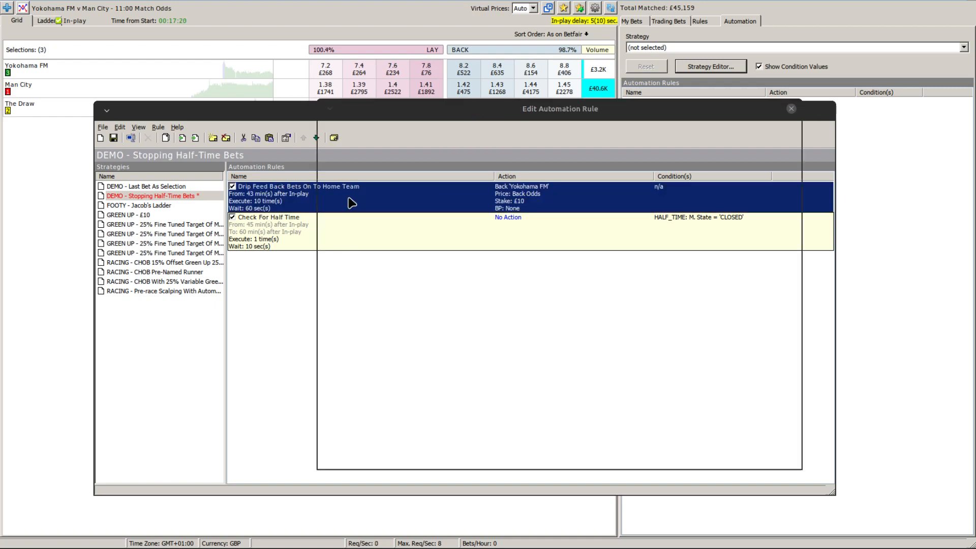
{"action": "left_click", "coordinate": [401, 129]}
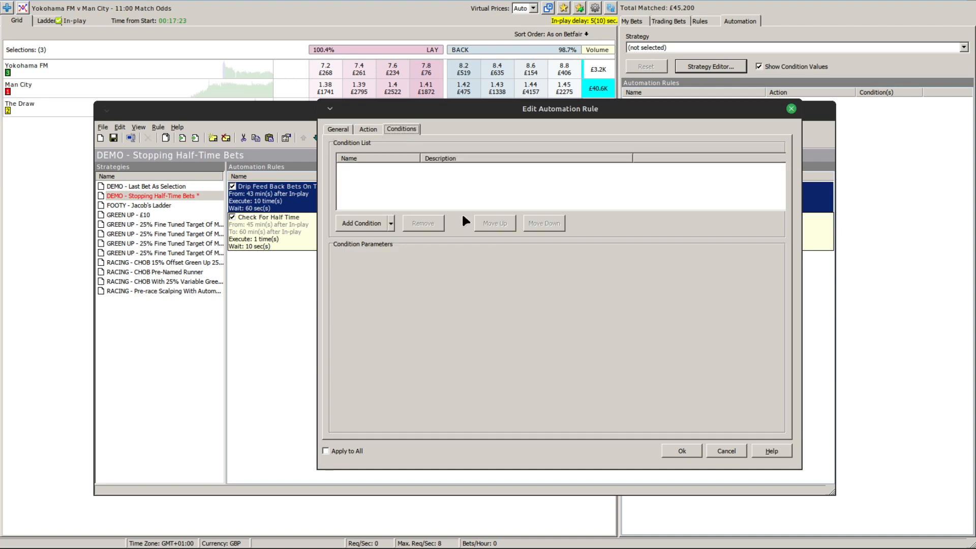
{"action": "left_click", "coordinate": [392, 224]}
{"action": "left_click", "coordinate": [680, 235]}
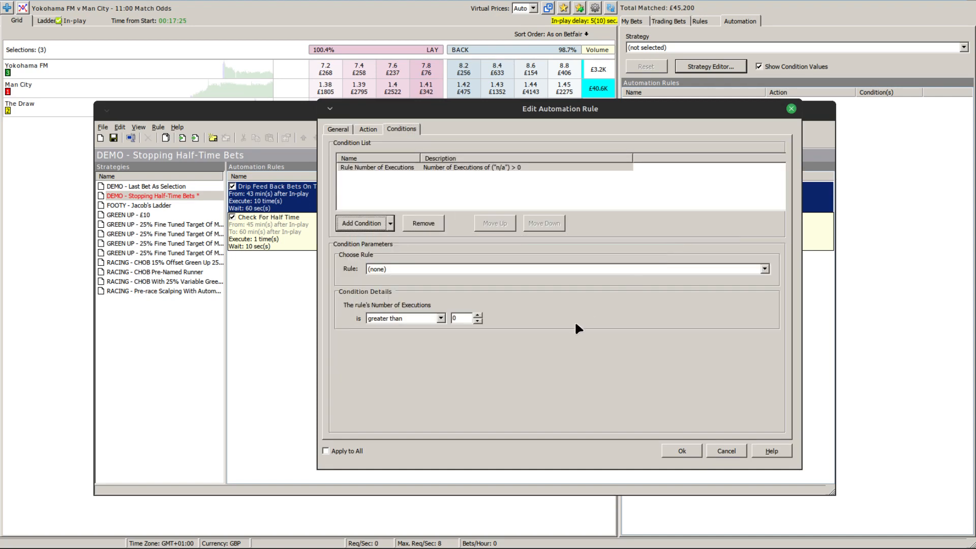
{"action": "left_click", "coordinate": [479, 272]}
{"action": "left_click", "coordinate": [442, 289]}
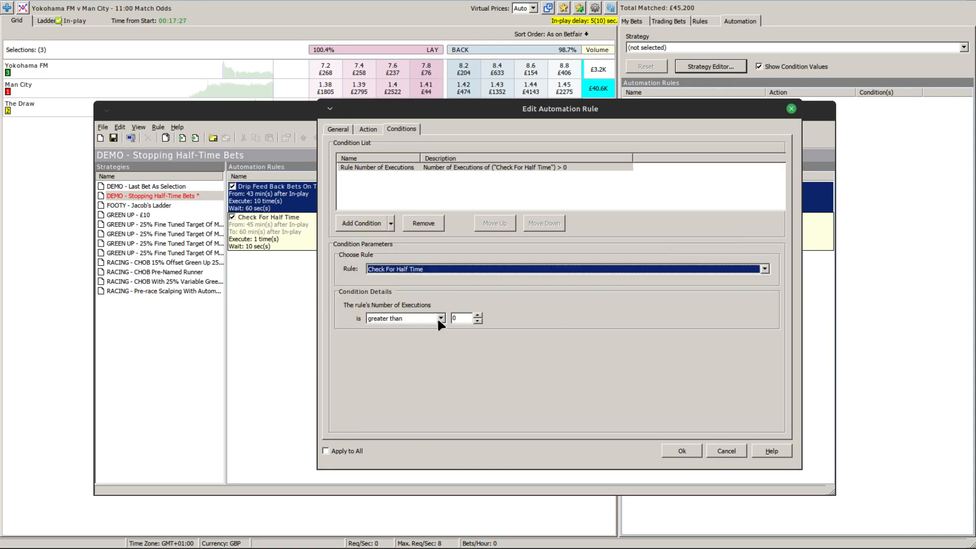
{"action": "left_click", "coordinate": [440, 319]}
{"action": "left_click", "coordinate": [423, 337]}
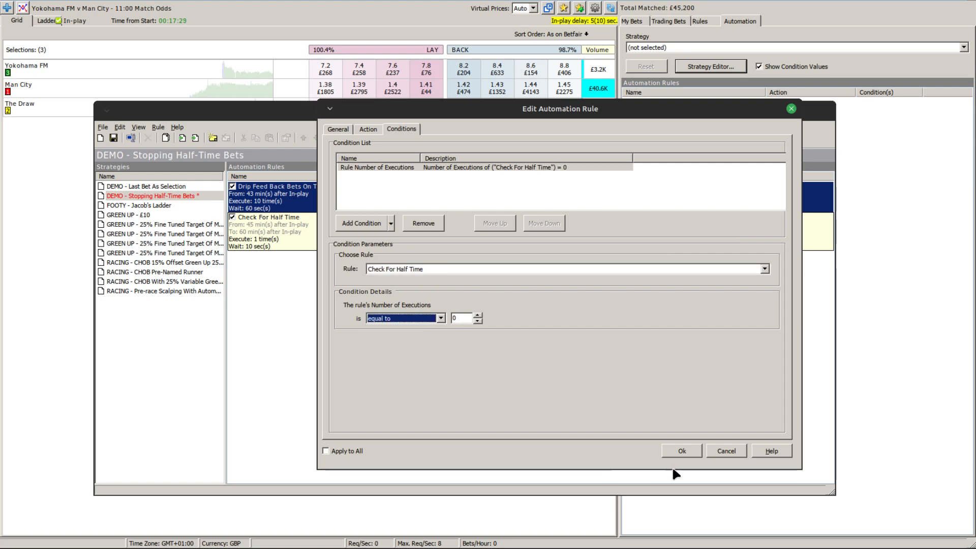
{"action": "left_click", "coordinate": [679, 449]}
{"action": "left_click", "coordinate": [373, 361]}
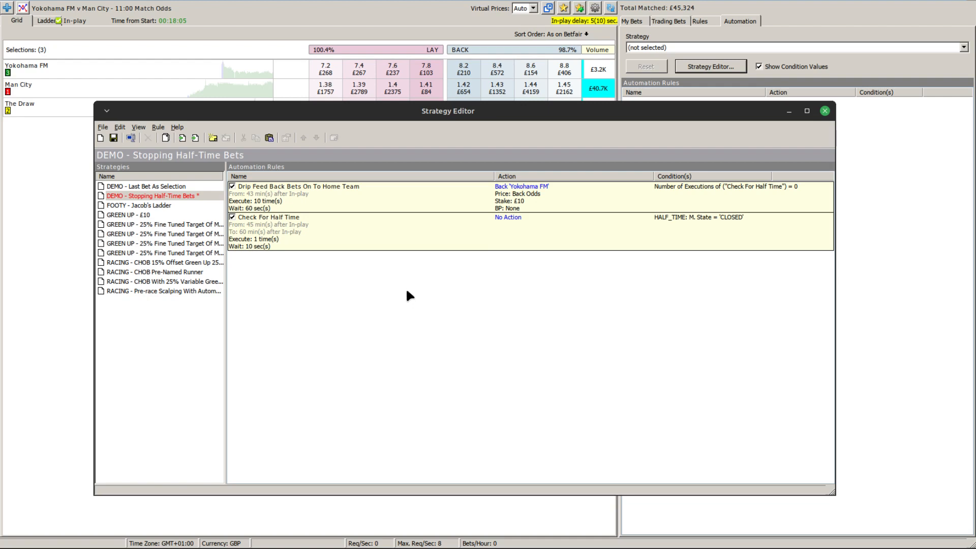
Add a new automation rule to the strategy and name it "Reset Half Time Counter".
{"action": "right_click", "coordinate": [410, 270]}
{"action": "left_click", "coordinate": [426, 279]}
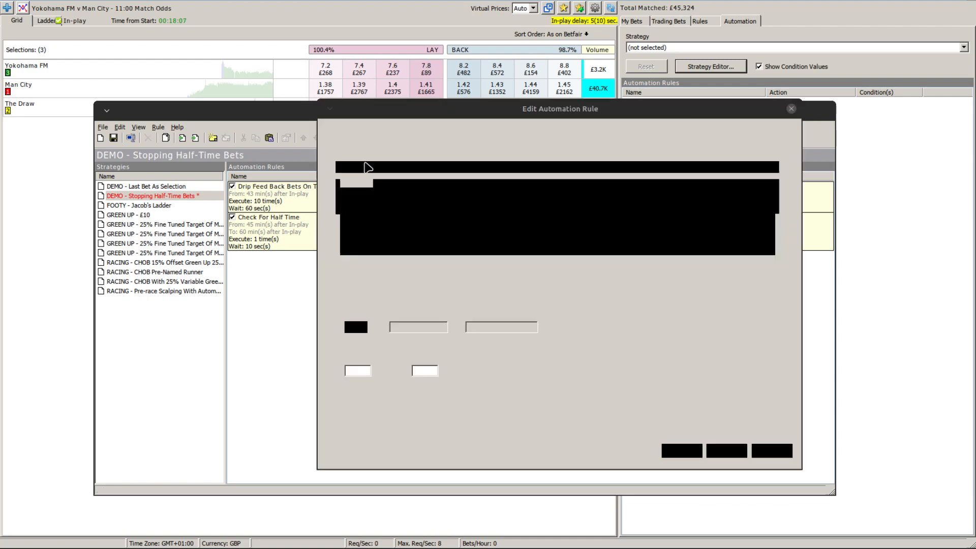
{"action": "type", "text": "R"}
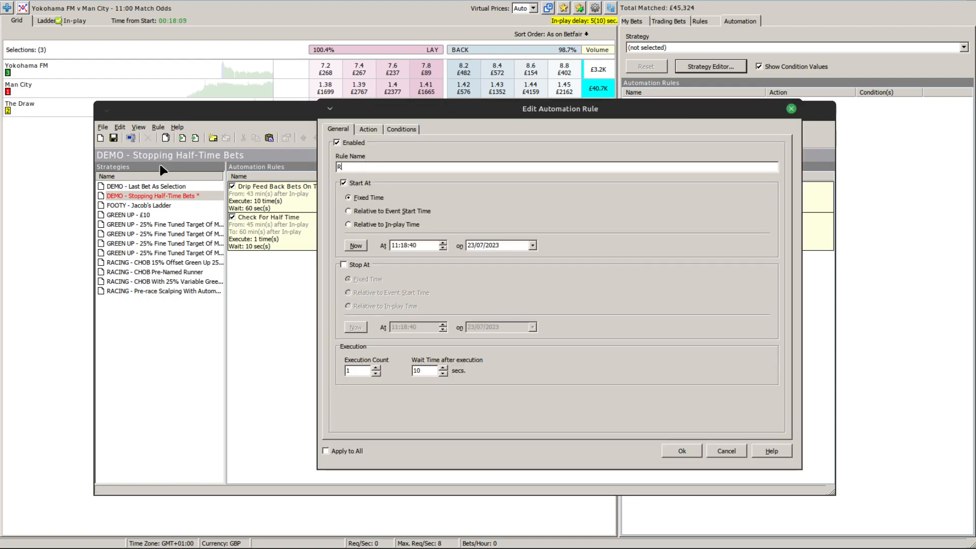
{"action": "type", "text": "eset Half"}
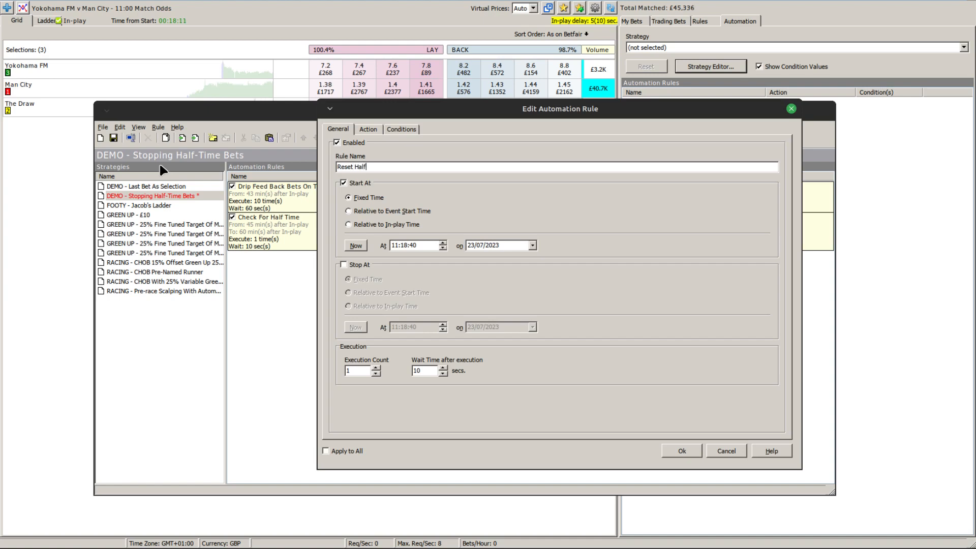
{"action": "type", "text": " Time Counter"}
Set the "Reset Half Time Counter" rule to start 60 minutes and stop 65 minutes after the event turns in-play.
{"action": "left_click", "coordinate": [349, 224]}
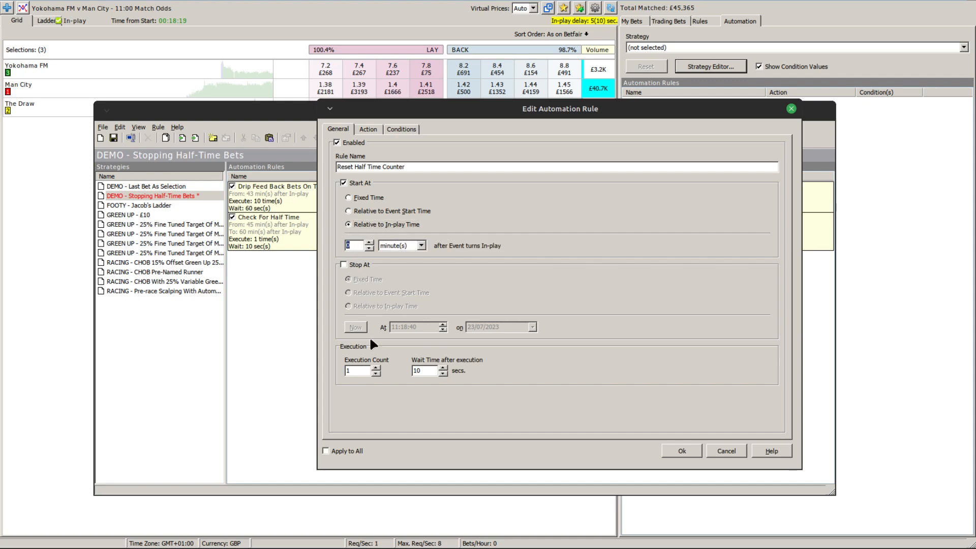
{"action": "type", "text": "60"}
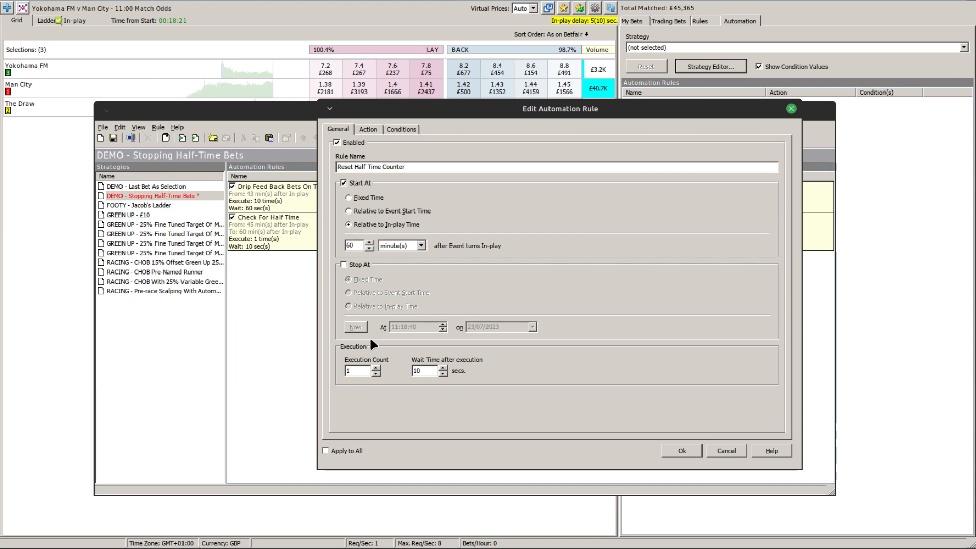
{"action": "left_click", "coordinate": [344, 264]}
{"action": "left_click", "coordinate": [394, 306]}
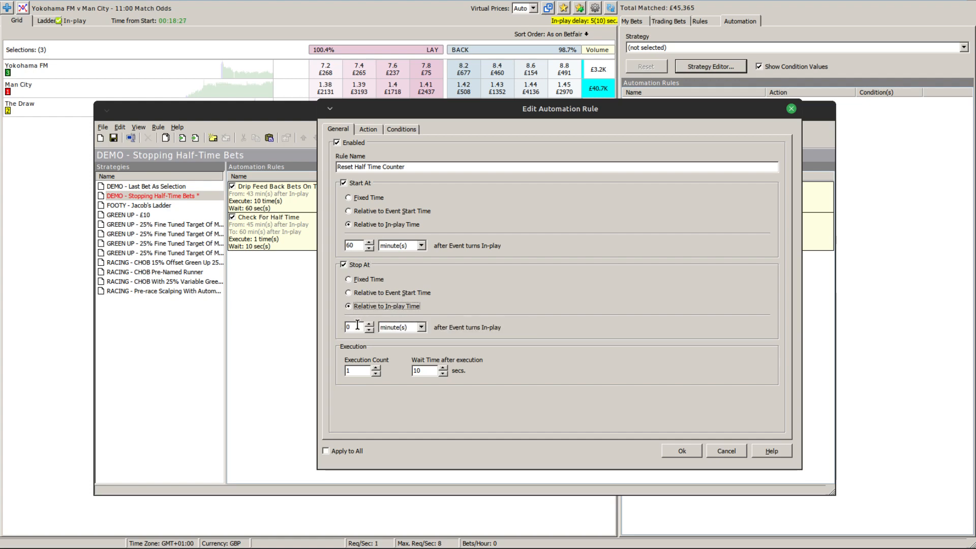
{"action": "double_click", "coordinate": [358, 327]}
{"action": "type", "text": "65"}
Set the rule's action to Reset Rule's Number of Executions, targeting the "Check For Half Time" rule.
{"action": "left_click", "coordinate": [365, 129]}
{"action": "left_click", "coordinate": [401, 156]}
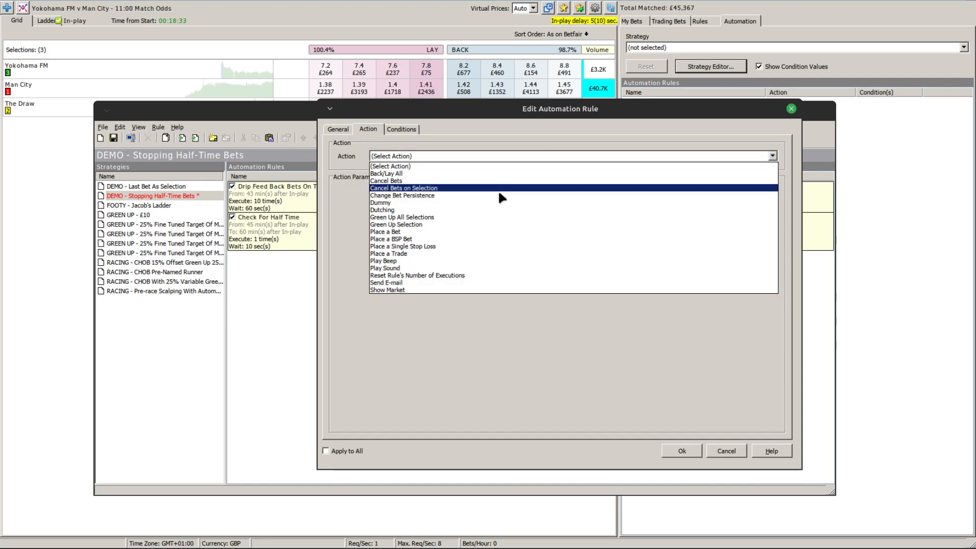
{"action": "left_click", "coordinate": [420, 276]}
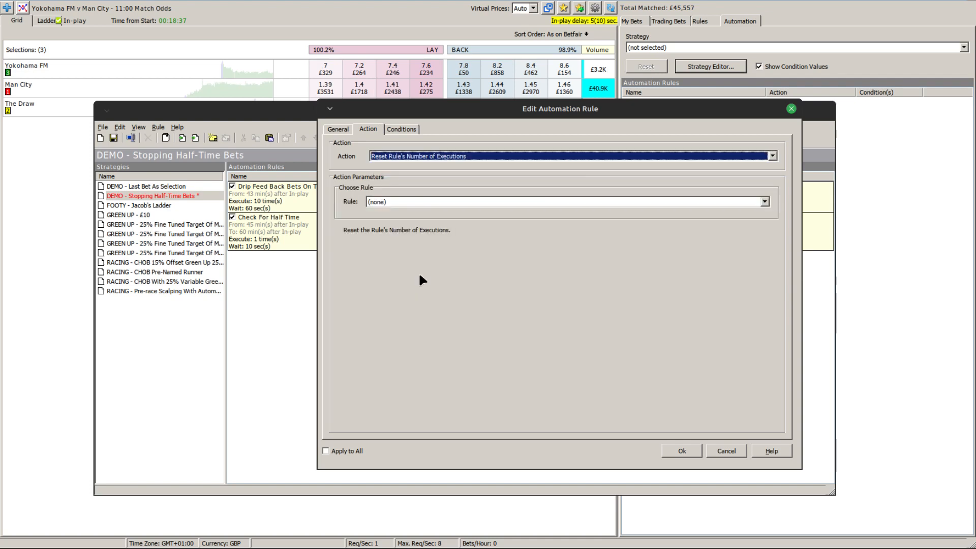
{"action": "left_click", "coordinate": [470, 200]}
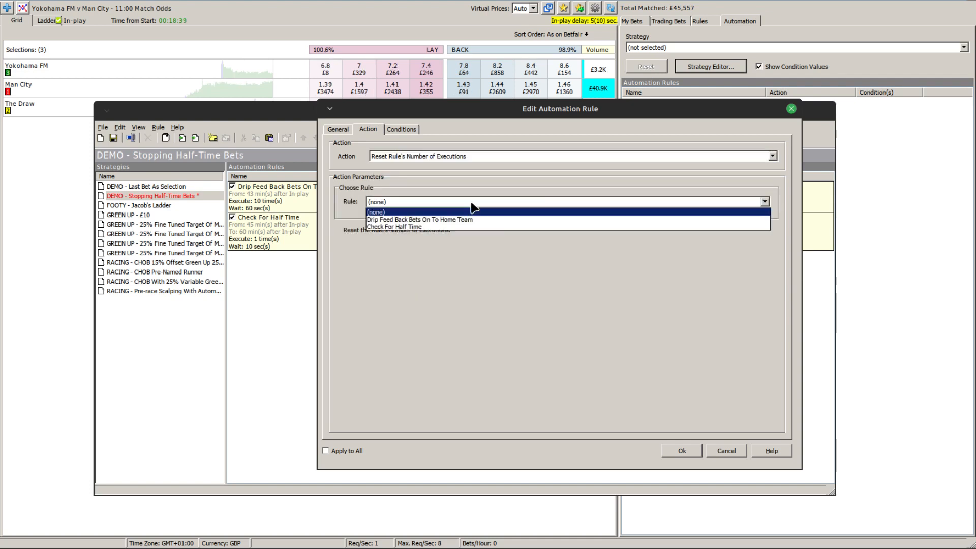
{"action": "left_click", "coordinate": [395, 226]}
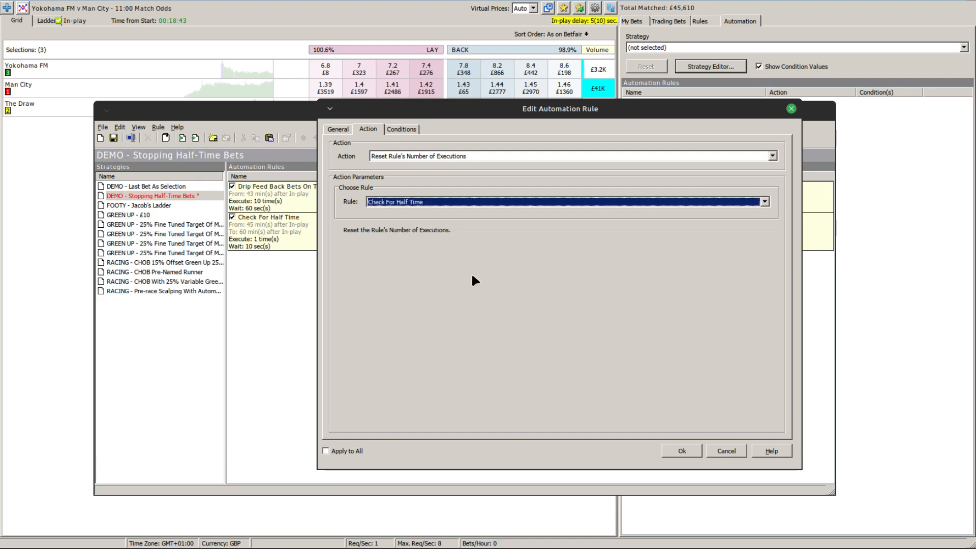
Add a Market Football Second Half Time condition of greater than or equal to 0 minutes, and save the "Reset Half Time Counter" rule.
{"action": "left_click", "coordinate": [405, 126]}
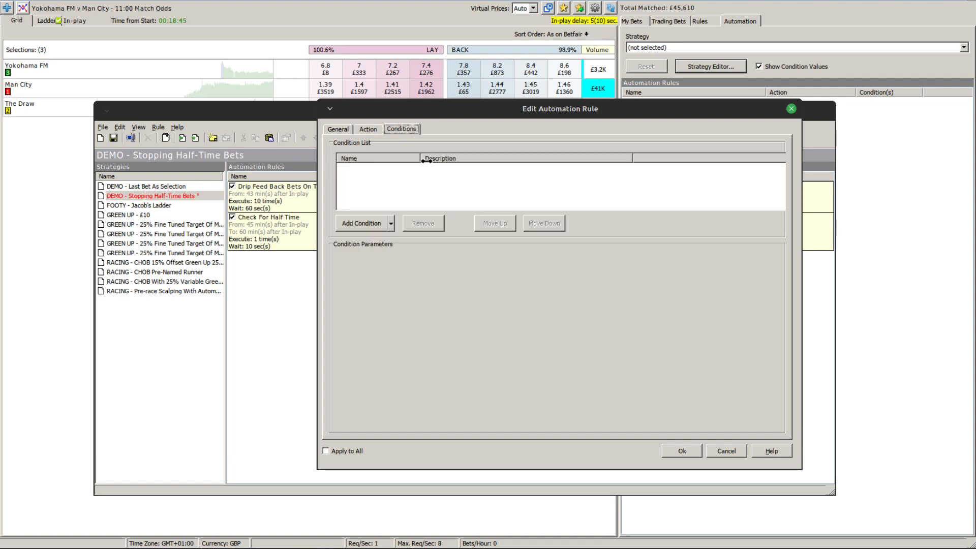
{"action": "left_click", "coordinate": [390, 223]}
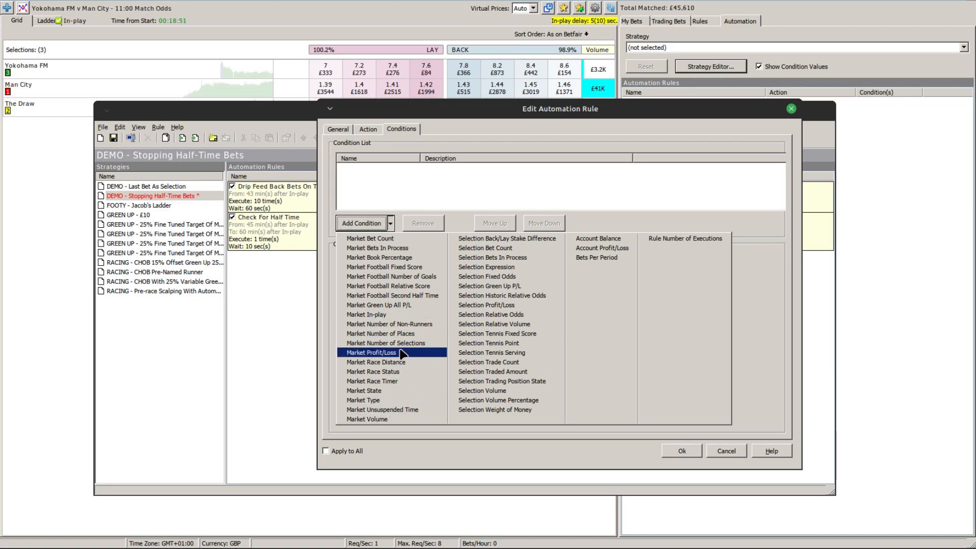
{"action": "left_click", "coordinate": [408, 296]}
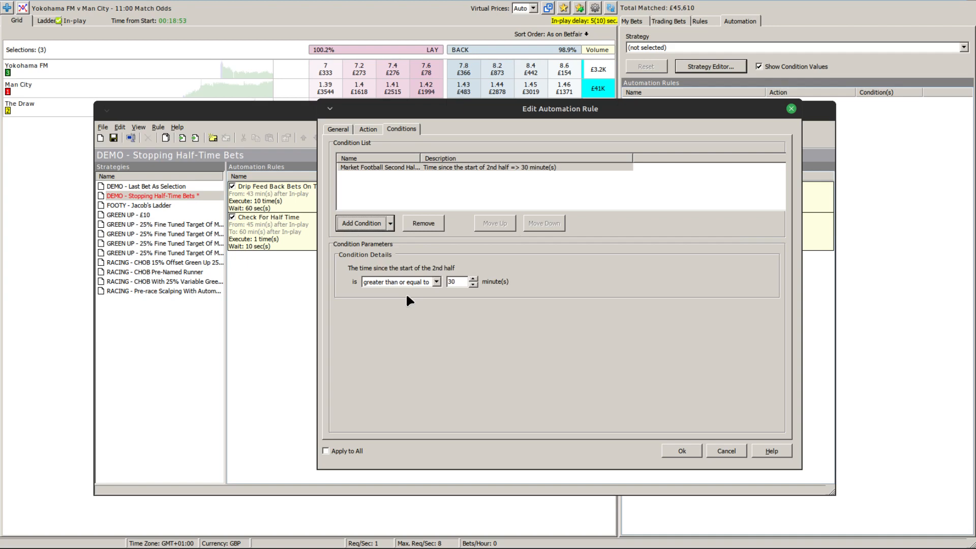
{"action": "left_click", "coordinate": [436, 283]}
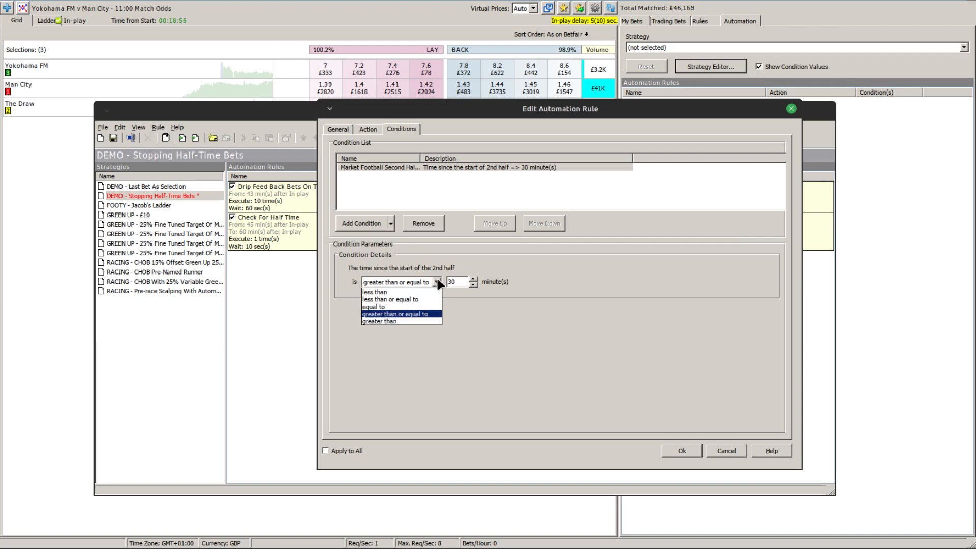
{"action": "left_click", "coordinate": [478, 282]}
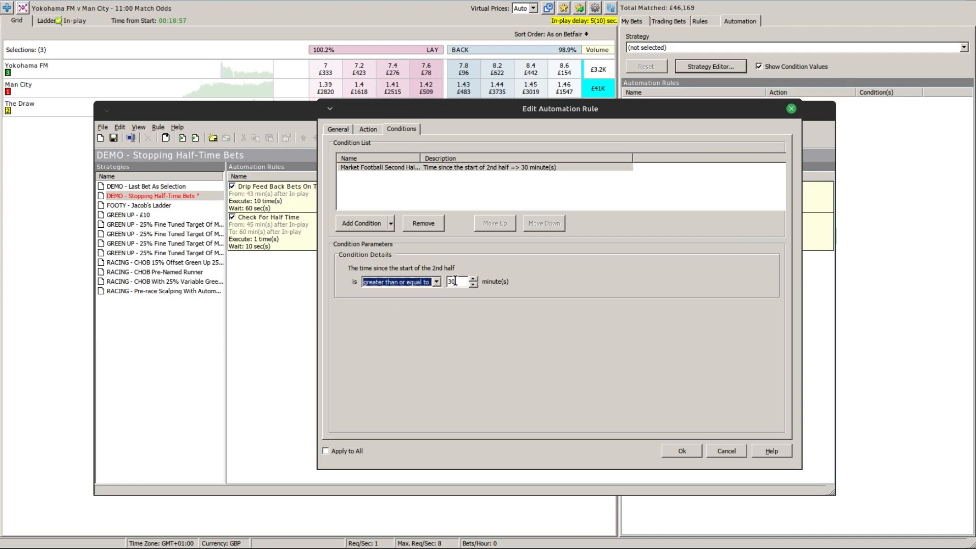
{"action": "double_click", "coordinate": [456, 282]}
{"action": "type", "text": "0"}
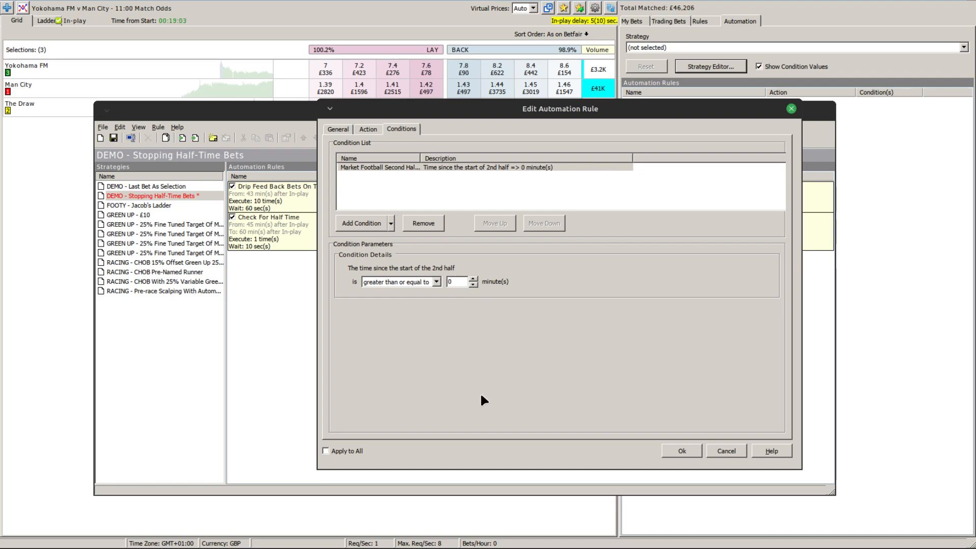
{"action": "left_click", "coordinate": [678, 450]}
{"action": "left_click", "coordinate": [394, 347]}
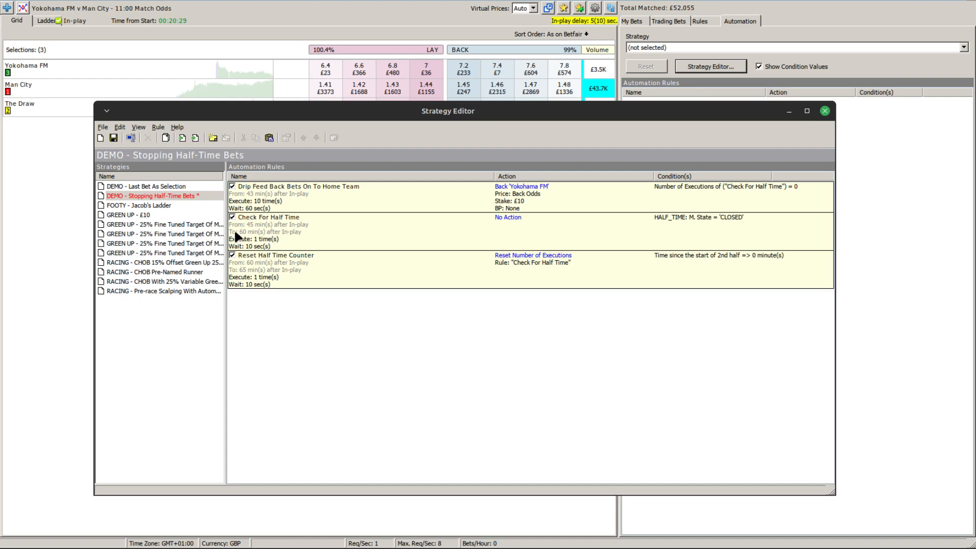
{"action": "left_click", "coordinate": [338, 237]}
{"action": "double_click", "coordinate": [338, 238]}
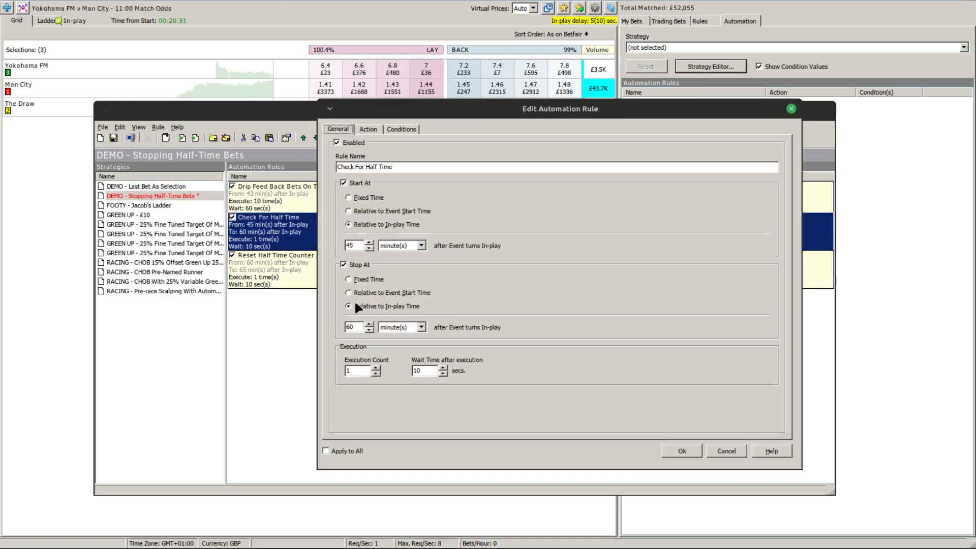
{"action": "left_click", "coordinate": [344, 265]}
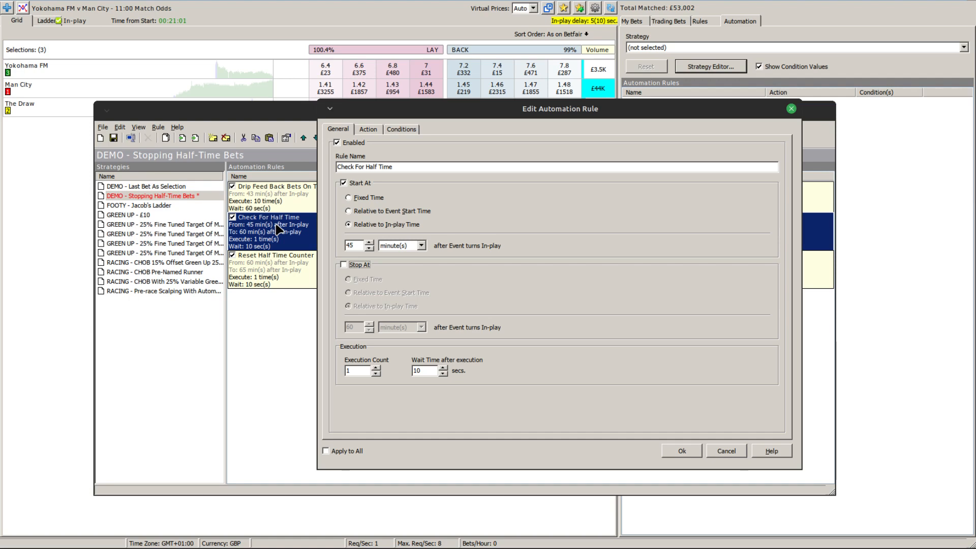
{"action": "left_click", "coordinate": [732, 450]}
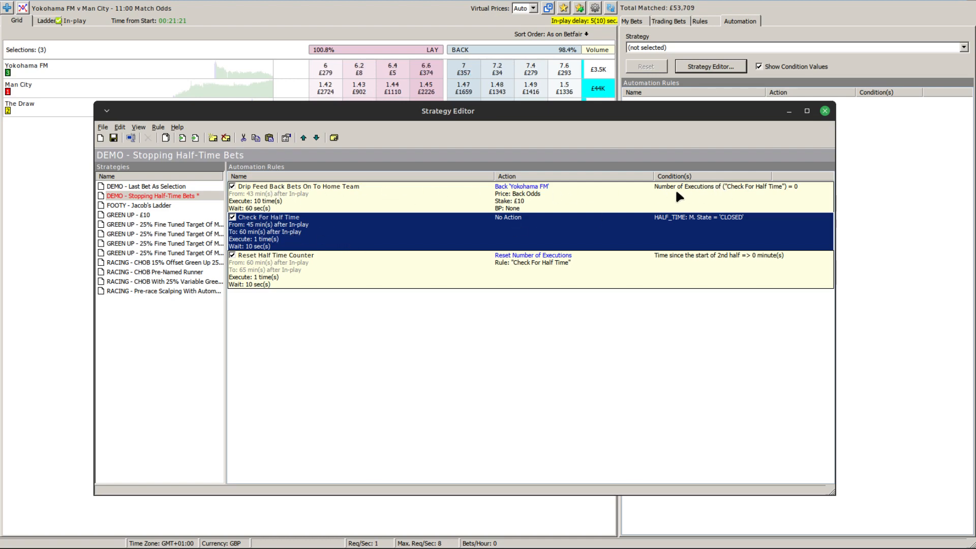
{"action": "left_click", "coordinate": [389, 341]}
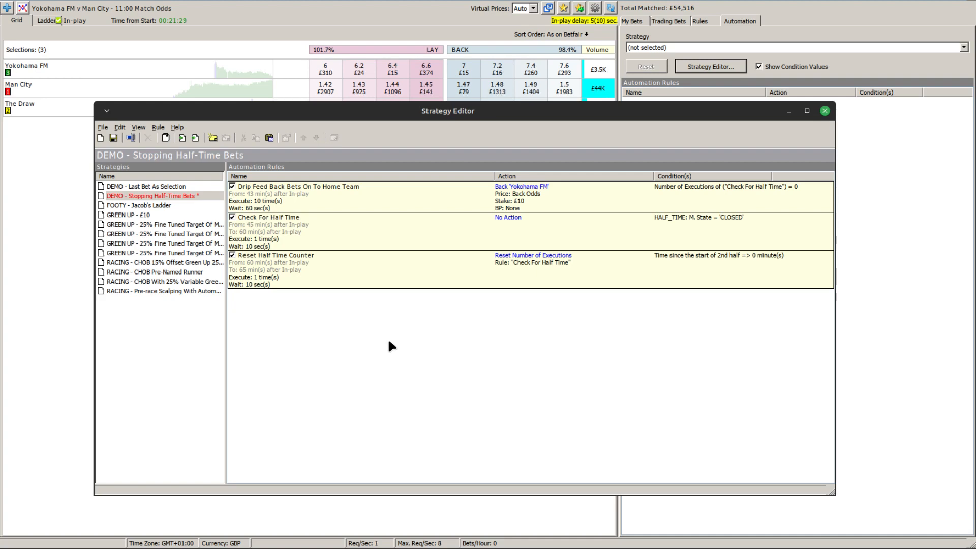